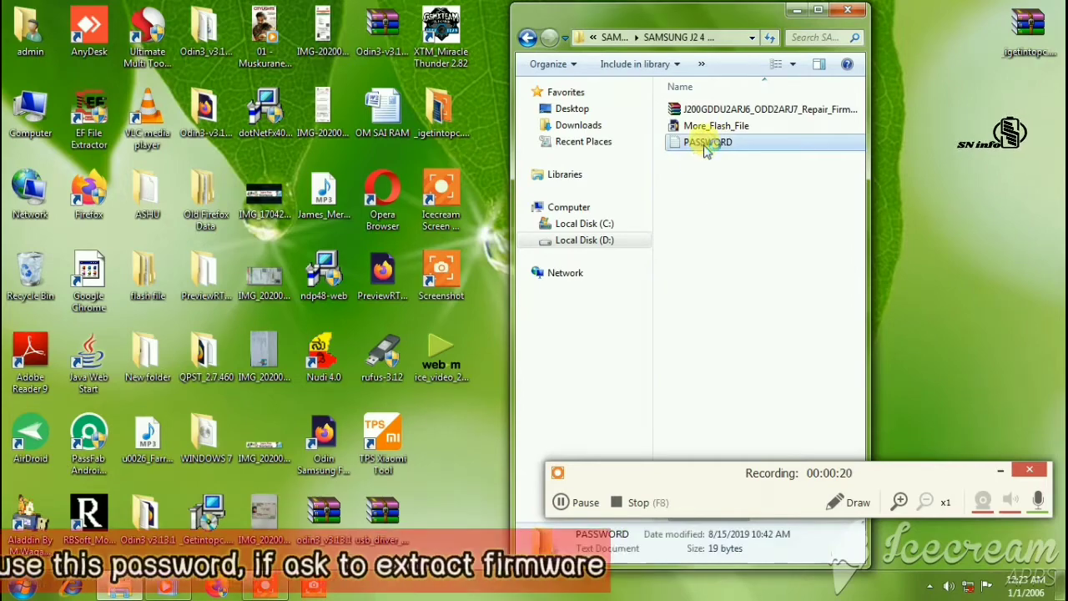
Copy the archive password from the PASSWORD text file and close the Notepad window
drag(279, 207, 83, 205)
right_click(217, 208)
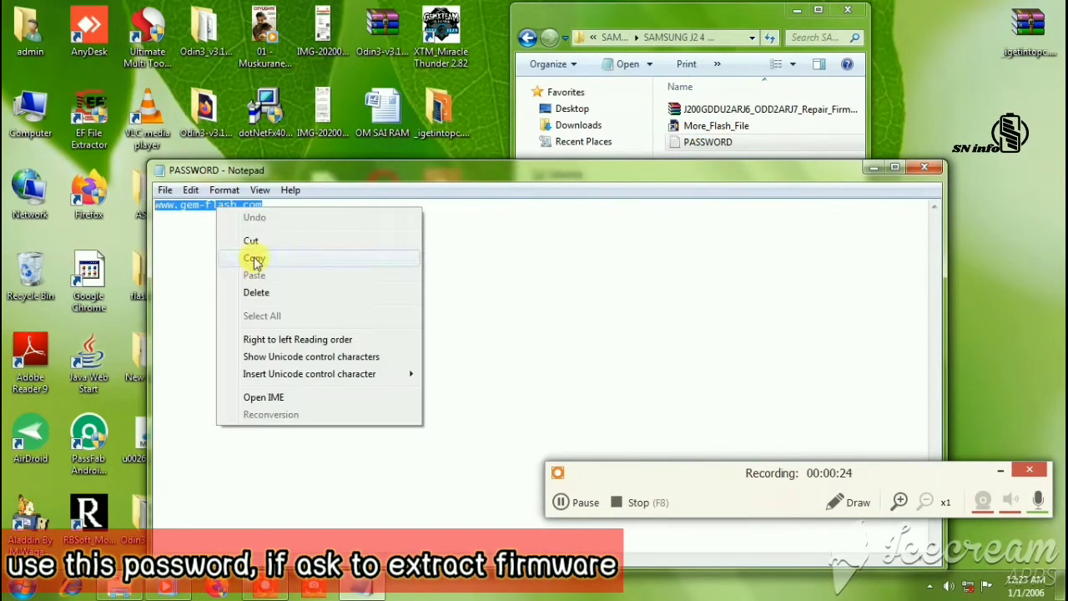
click(255, 259)
click(873, 167)
right_click(720, 110)
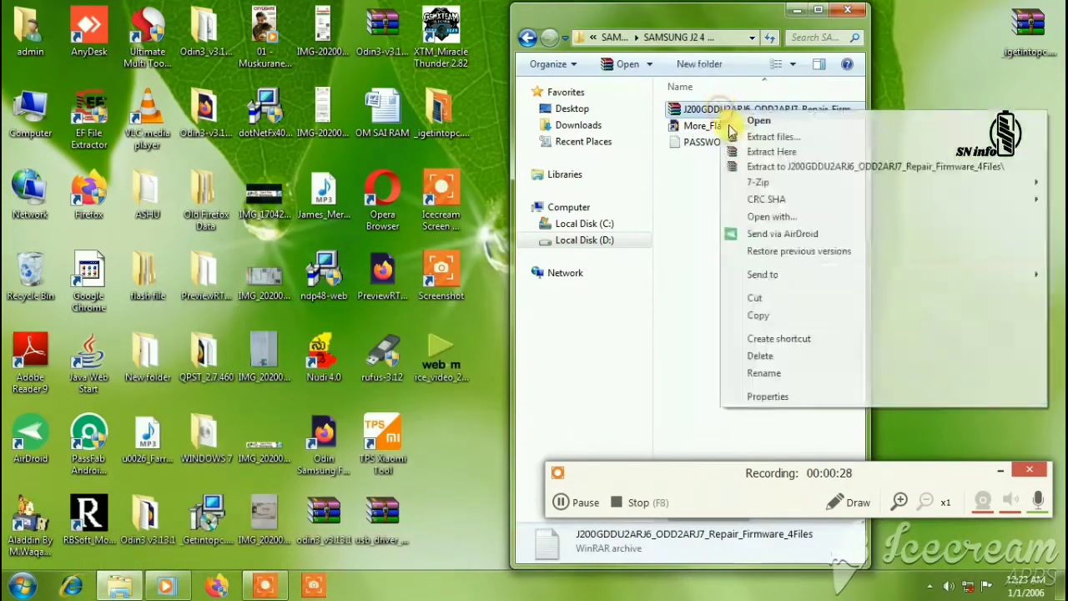
mouse_move(763, 176)
click(485, 235)
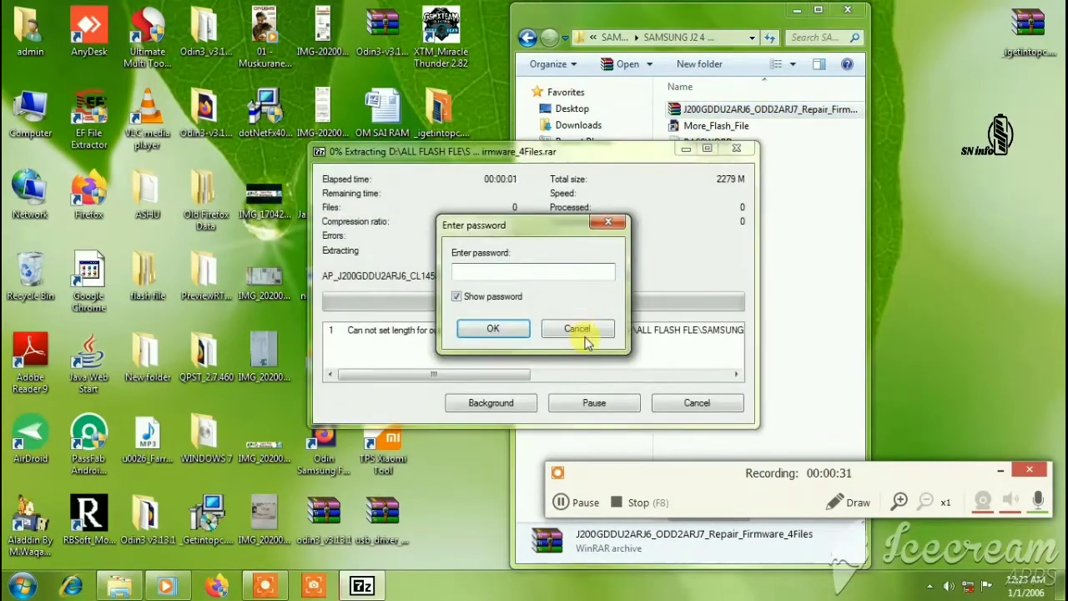
click(584, 336)
click(729, 150)
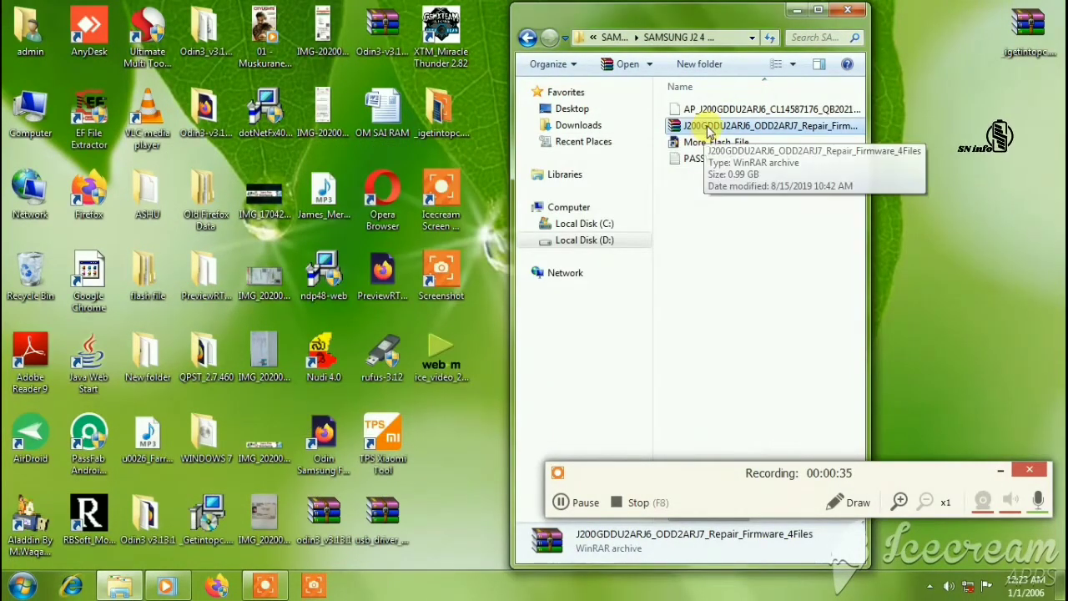
Set up a 7-Zip extraction of the J200GDDU2ARJ6_ODD2ARJ7_Repair_Firmware_4Files archive into the Desktop's flash file folder
right_click(706, 126)
mouse_move(745, 198)
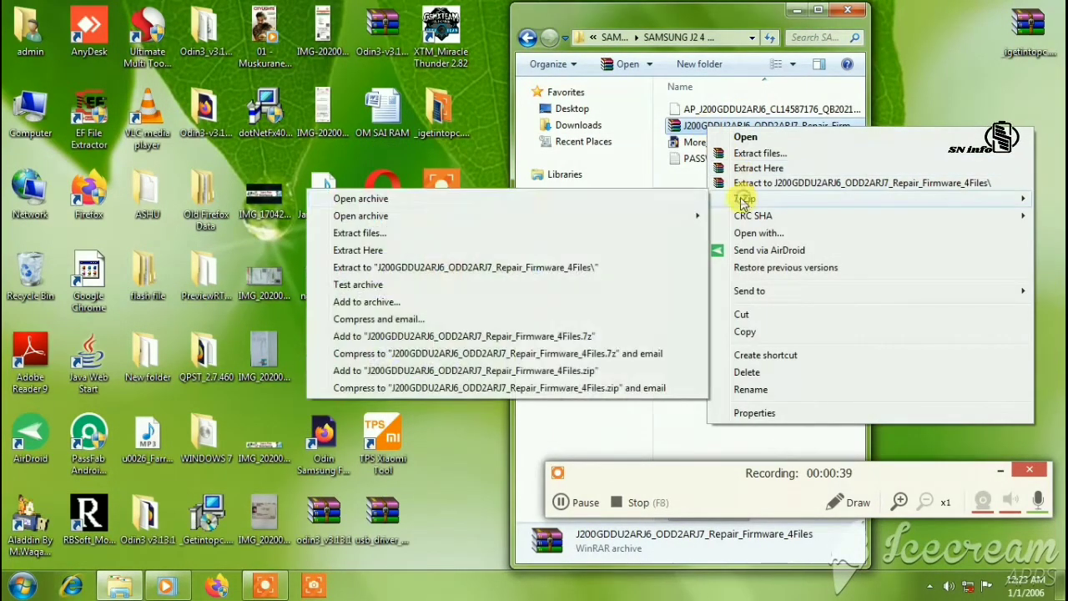
click(367, 236)
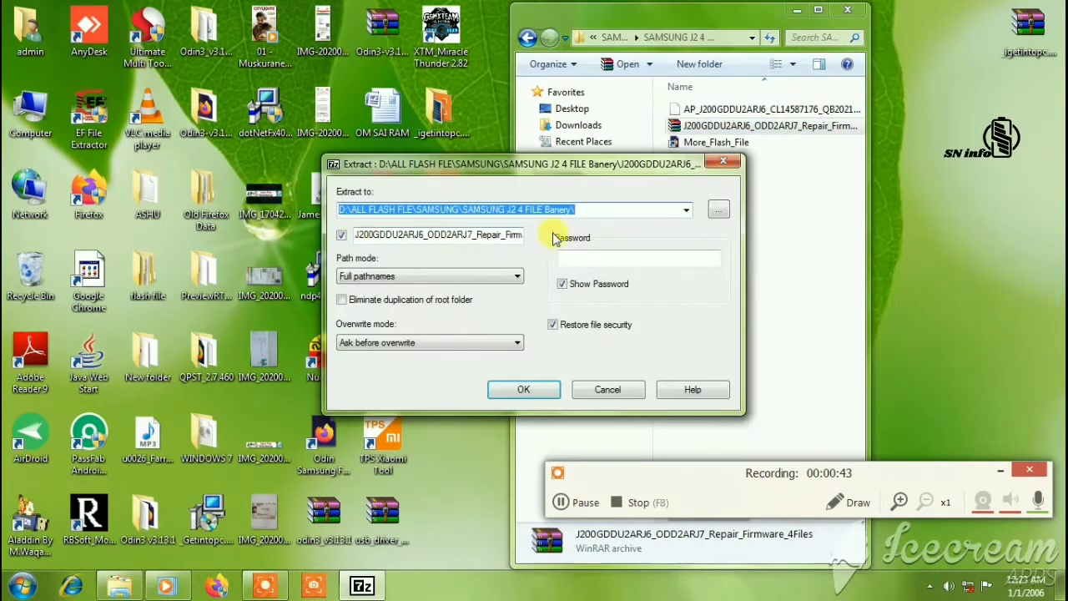
click(718, 210)
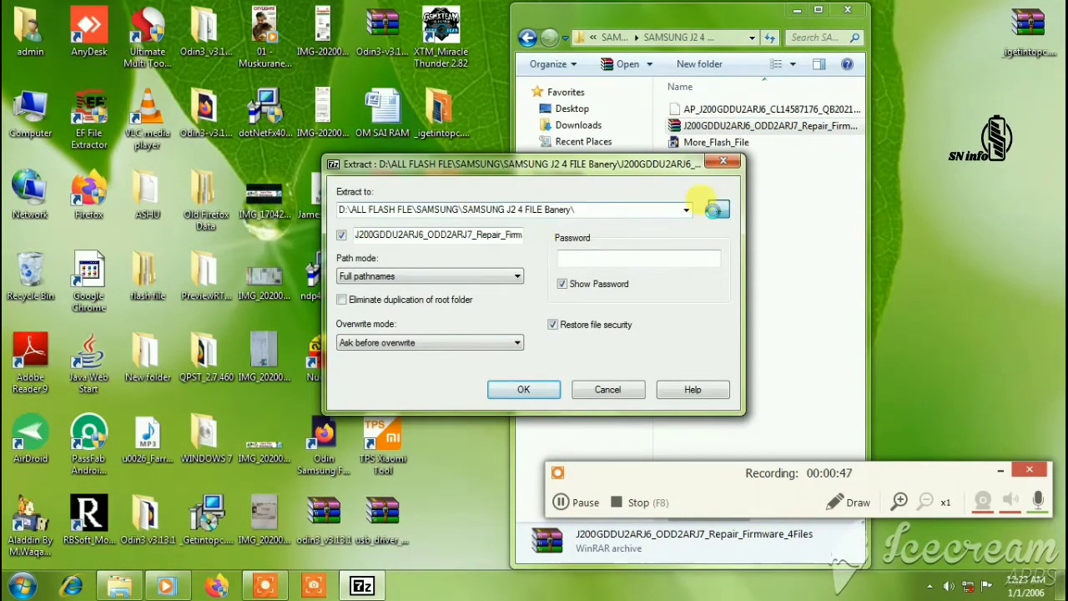
click(640, 314)
drag(640, 314, 639, 245)
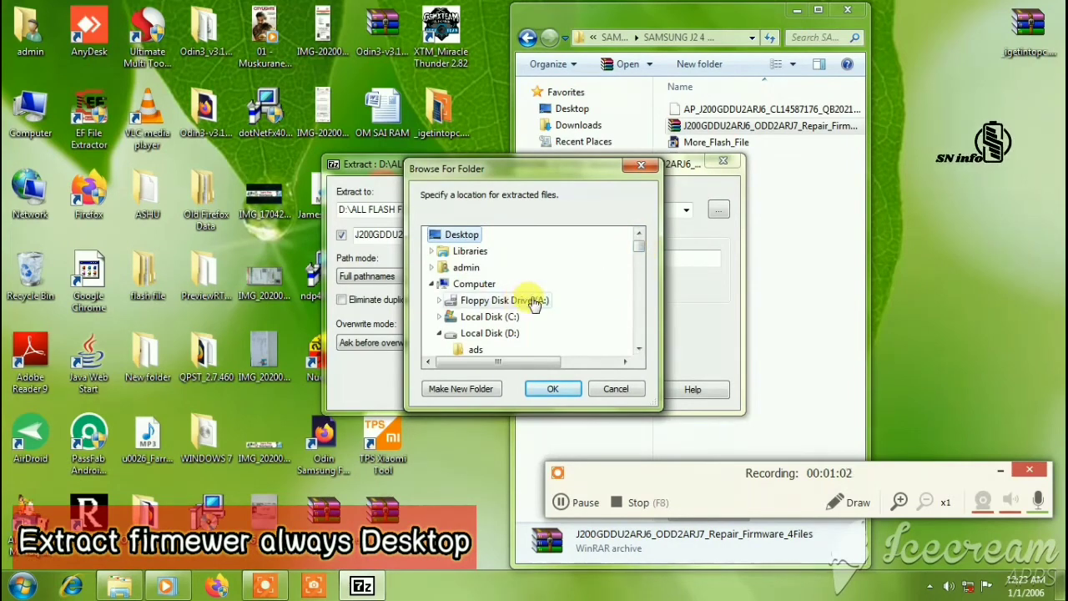
click(477, 286)
scroll(501, 288, down, 2)
click(442, 238)
click(440, 238)
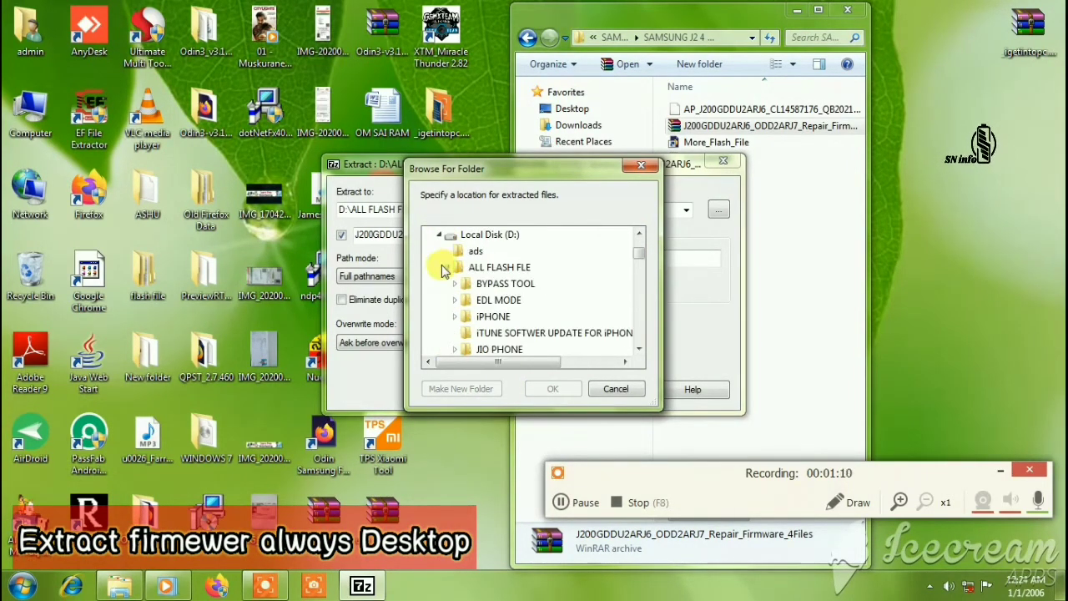
click(441, 238)
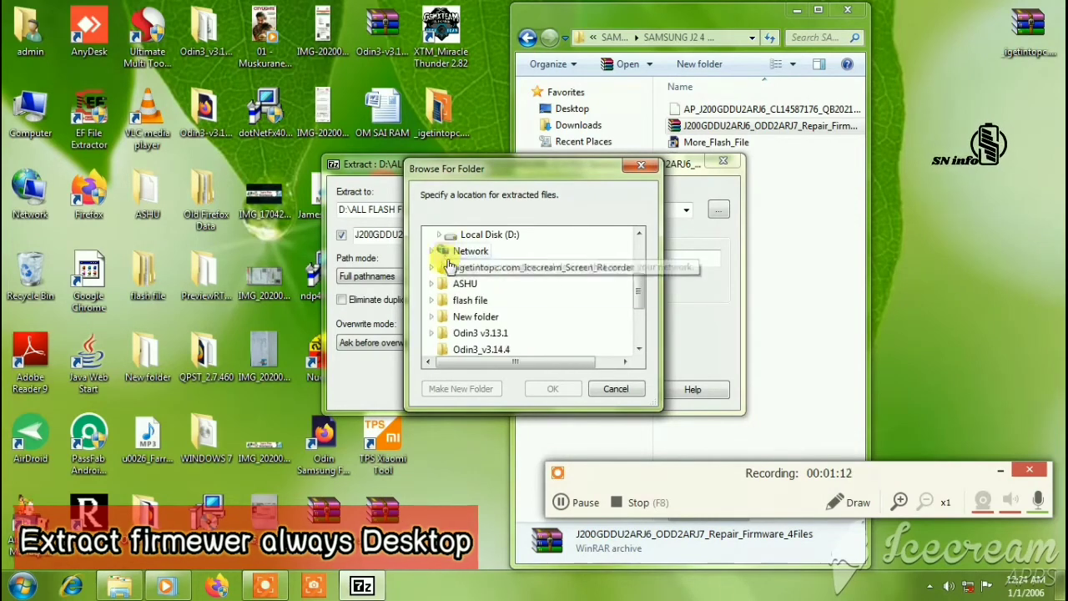
click(470, 300)
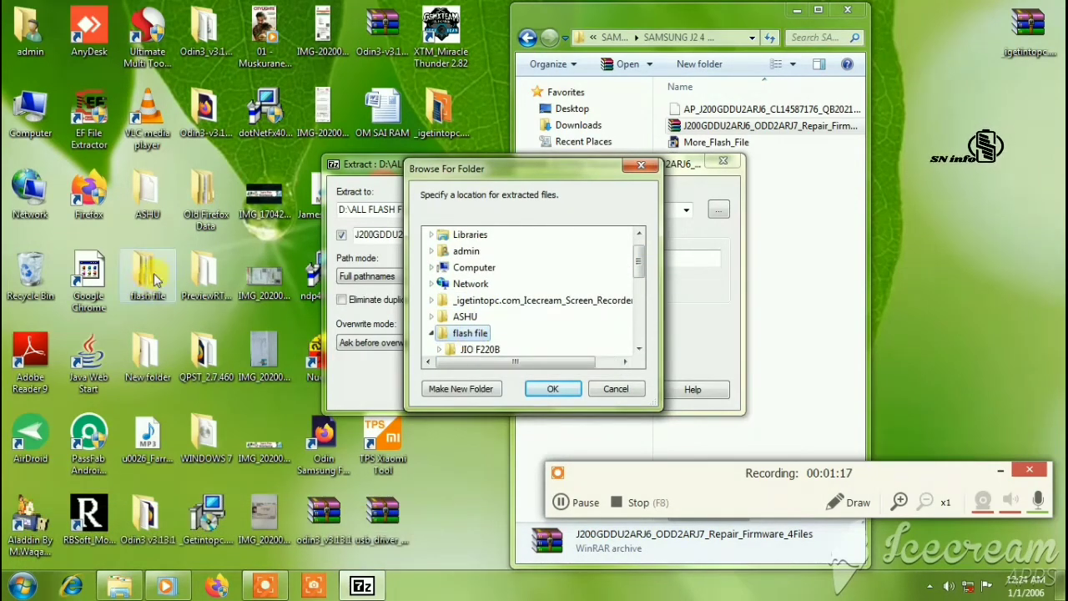
click(553, 389)
Paste the archive password into the extraction options and start extracting the firmware
right_click(622, 255)
click(673, 325)
click(511, 389)
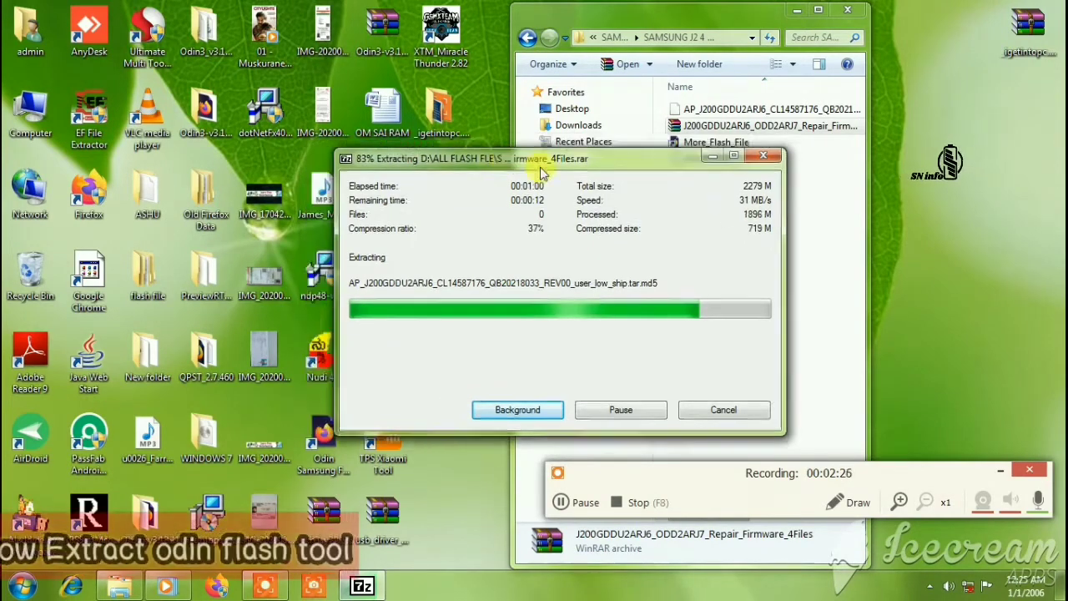
Move the extraction progress window aside and extract the Odin3-v3.14.4_RepairMyMobile archive directly onto the desktop
drag(396, 158, 611, 164)
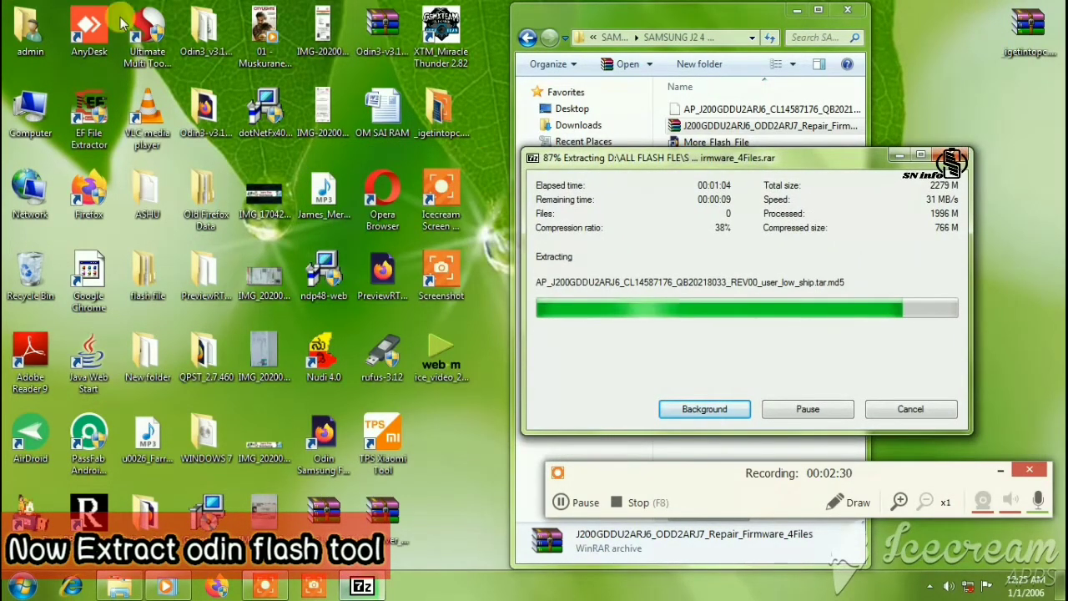
click(374, 67)
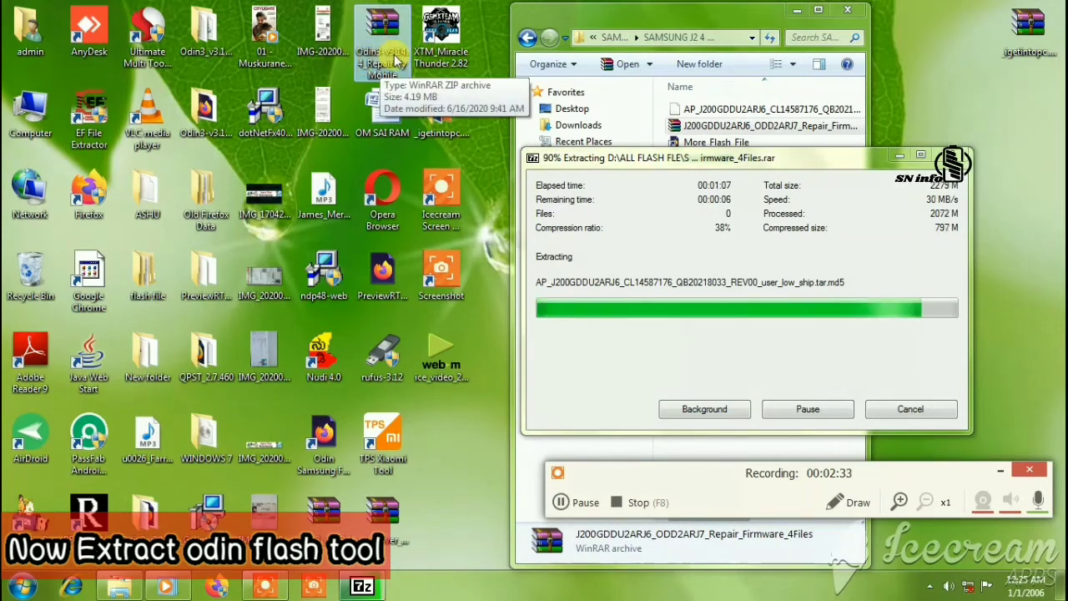
right_click(383, 55)
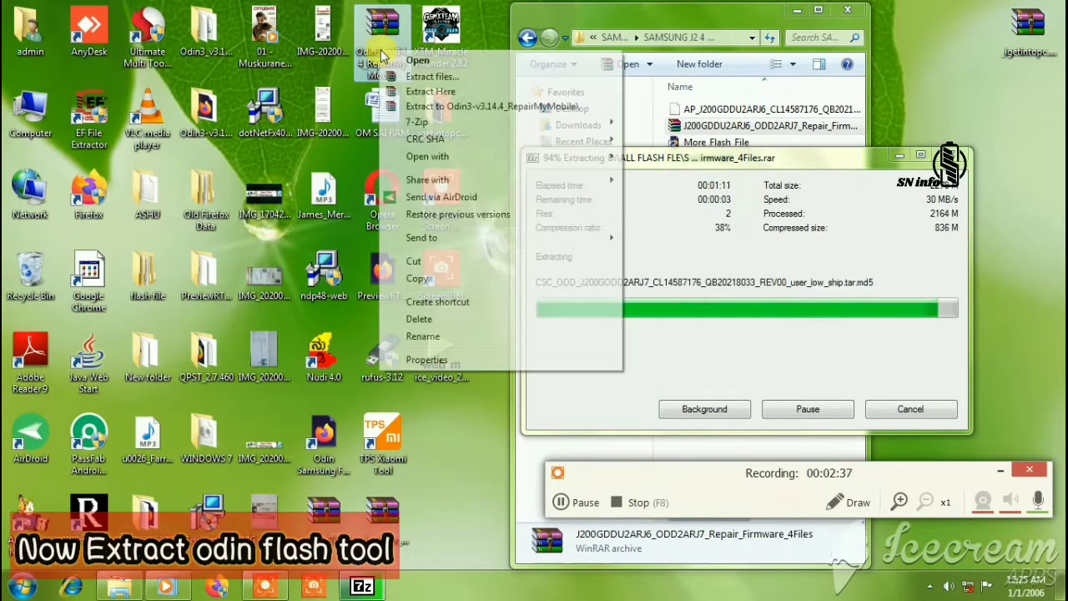
click(430, 92)
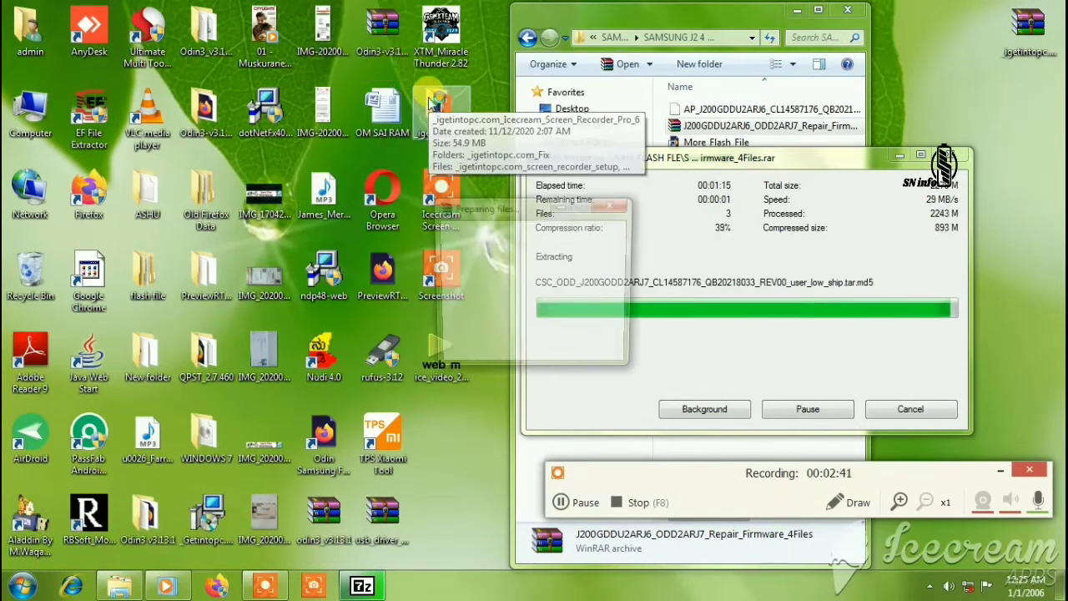
click(473, 358)
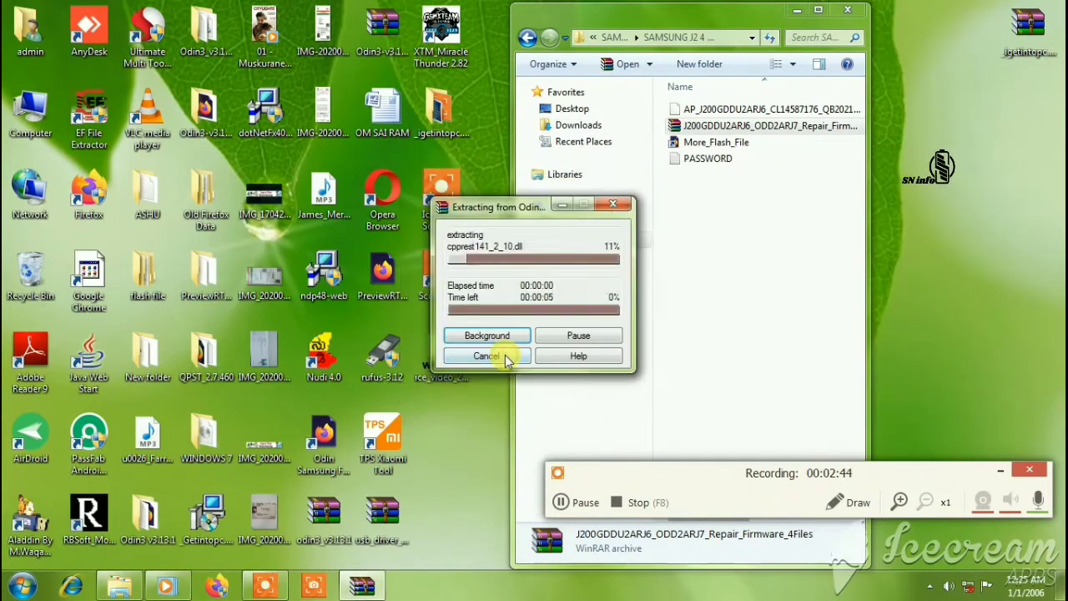
Launch the Odin3_v3.14.4 program from the extracted Odin3_v3.14.4 folder
double_click(209, 42)
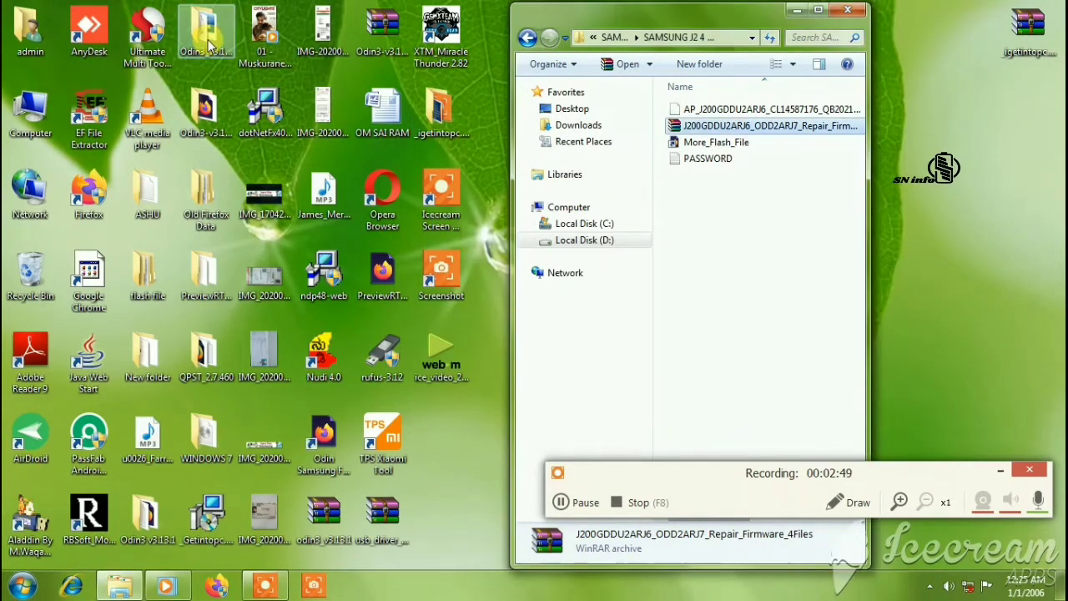
click(710, 142)
right_click(708, 144)
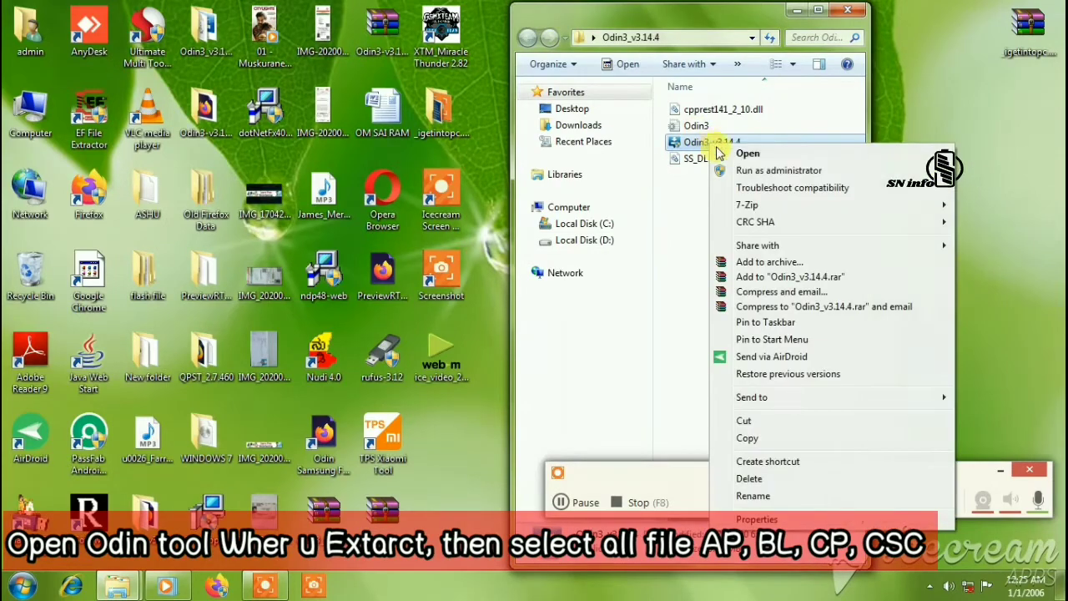
click(709, 144)
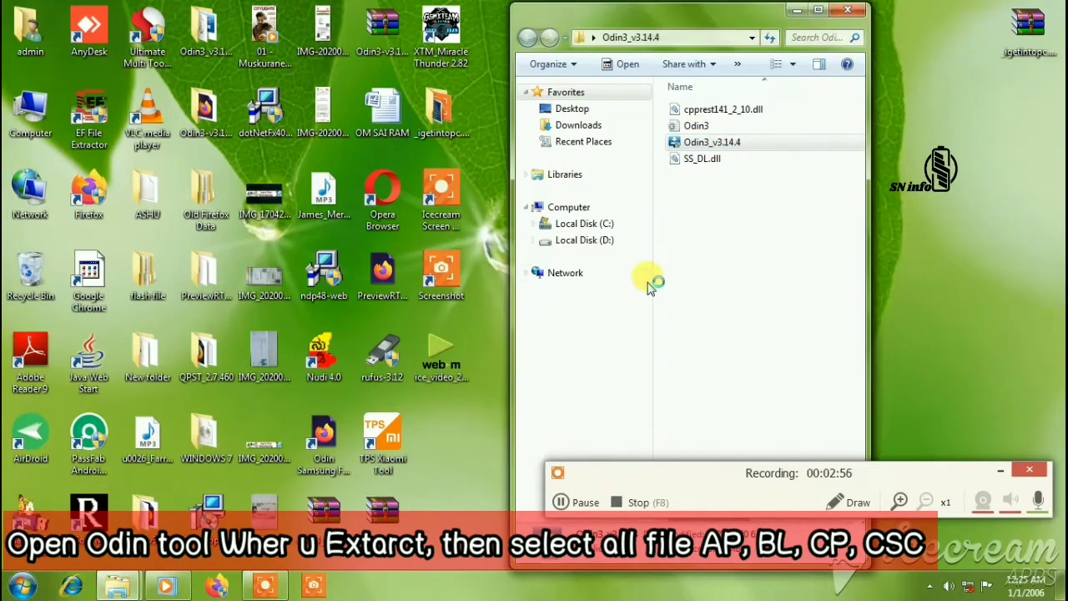
click(680, 432)
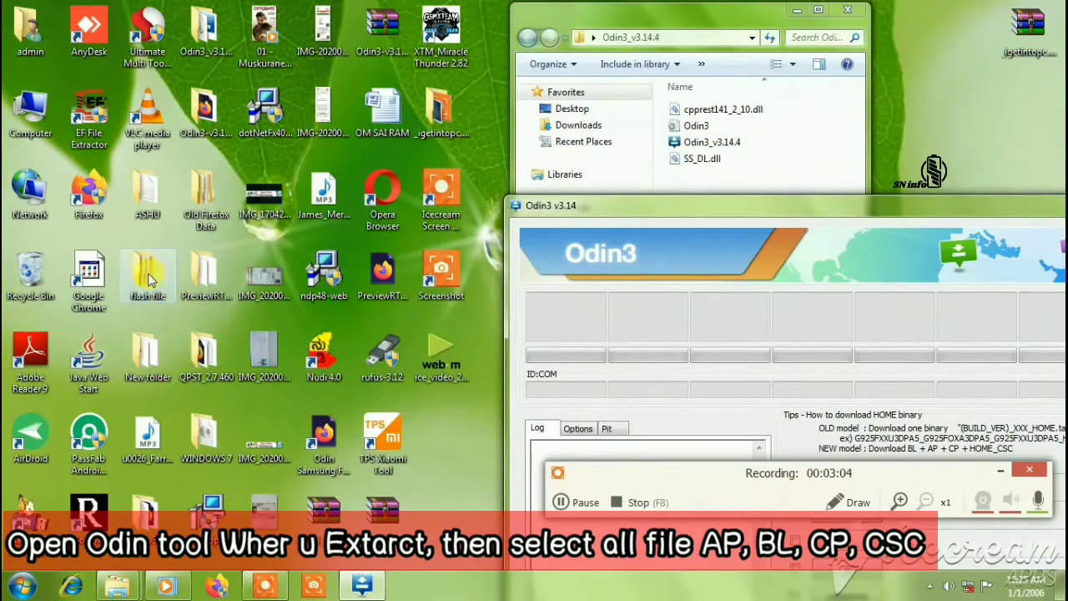
Open the extracted J200GDDU2ARJ6 firmware folder inside flash file and arrange it side by side with the Odin3 window
double_click(148, 273)
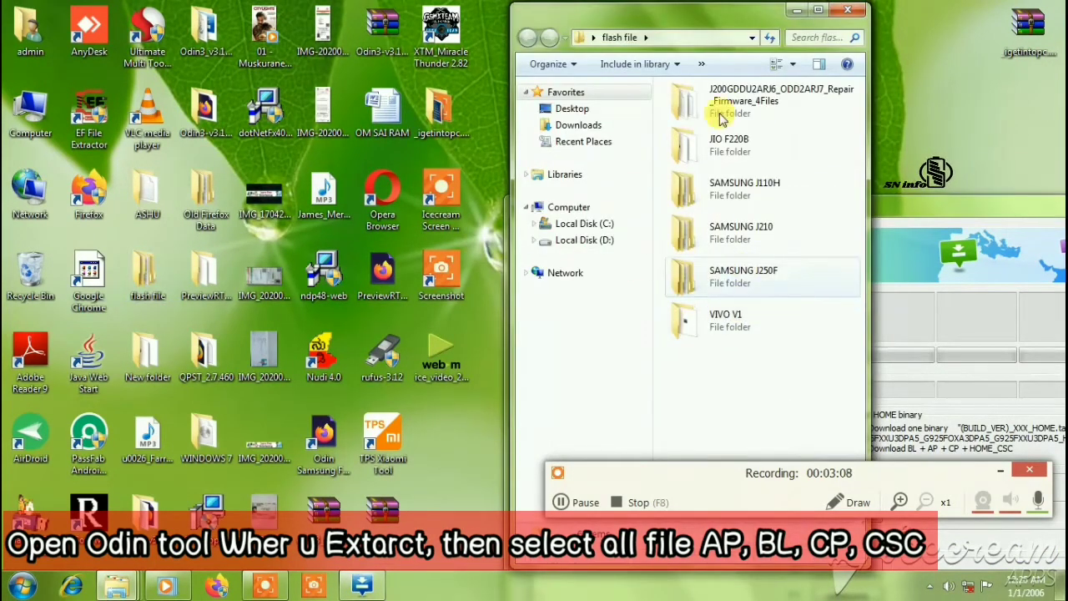
click(723, 116)
double_click(722, 116)
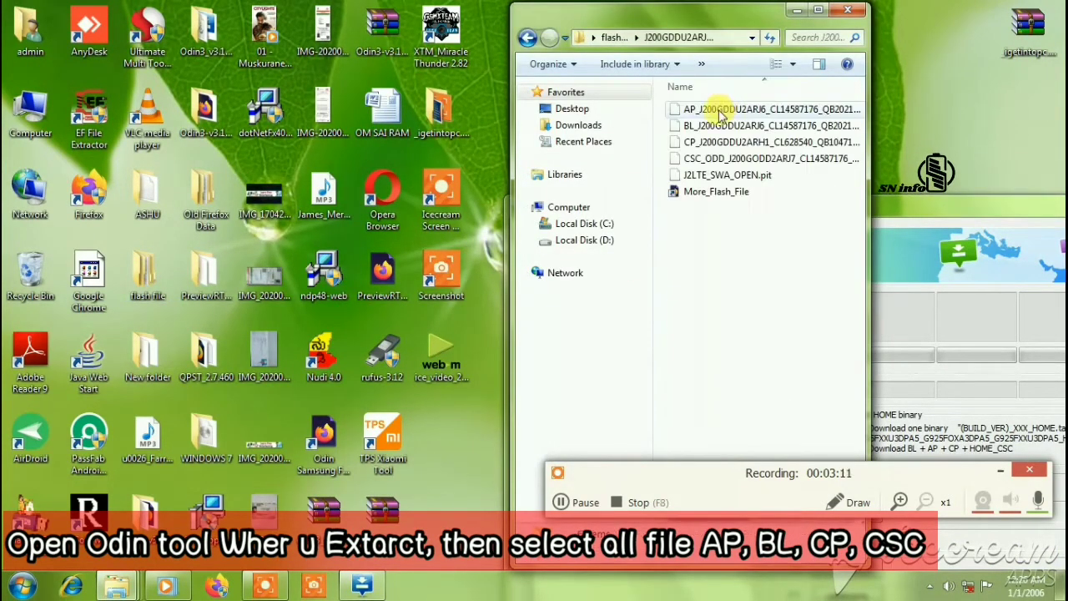
drag(670, 13, 161, 17)
mouse_move(637, 207)
mouse_down()
mouse_move(526, 134)
mouse_move(484, 10)
mouse_up()
Load the BL_J200GDDU2ARJ6 file from the extracted firmware folder in flash file into Odin's BL slot
click(700, 292)
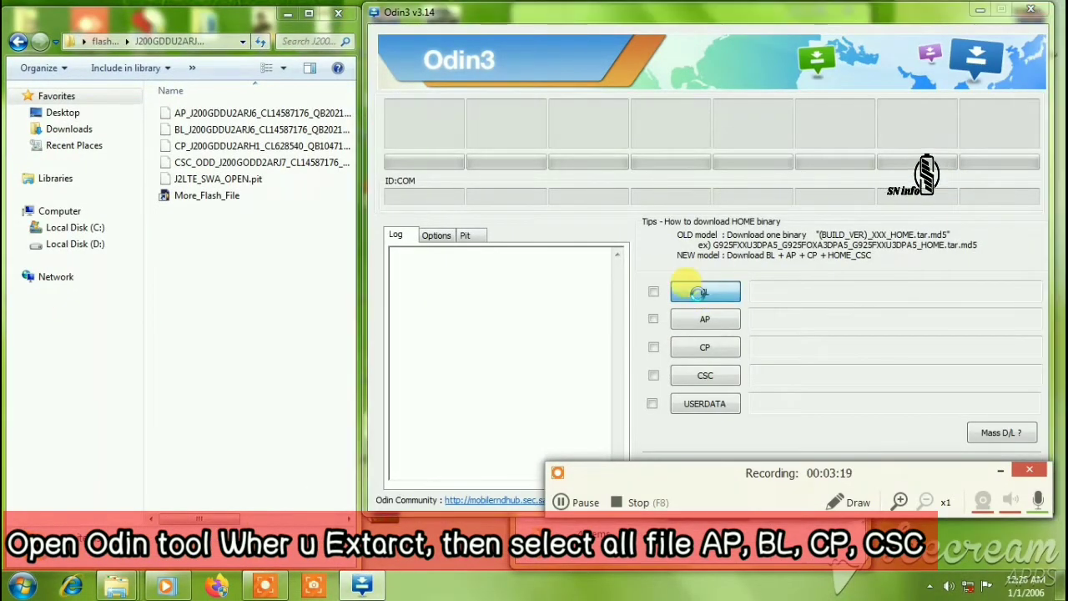
click(427, 131)
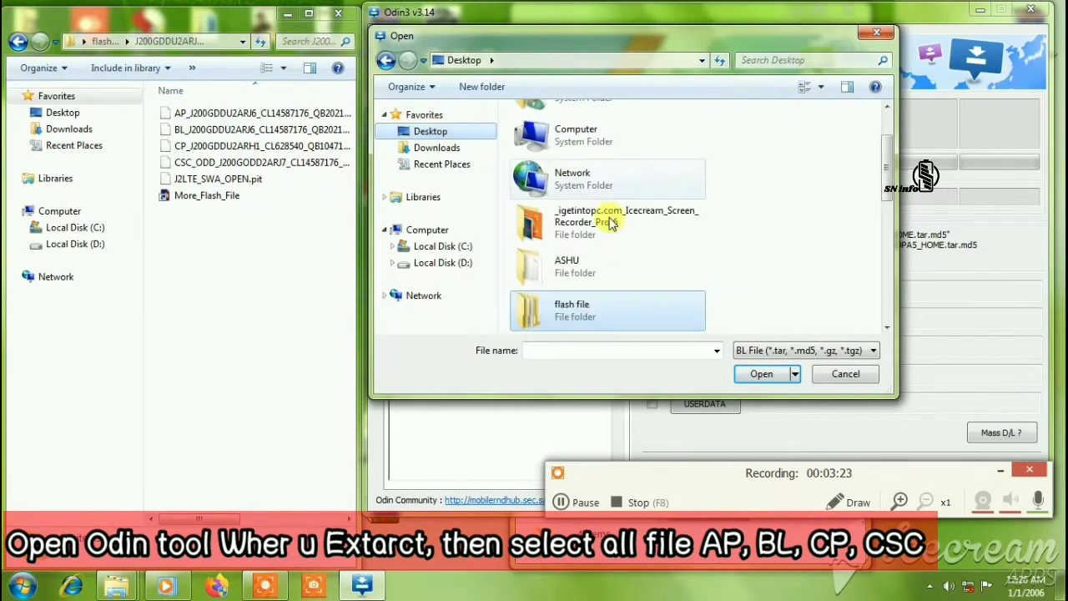
double_click(596, 310)
double_click(553, 133)
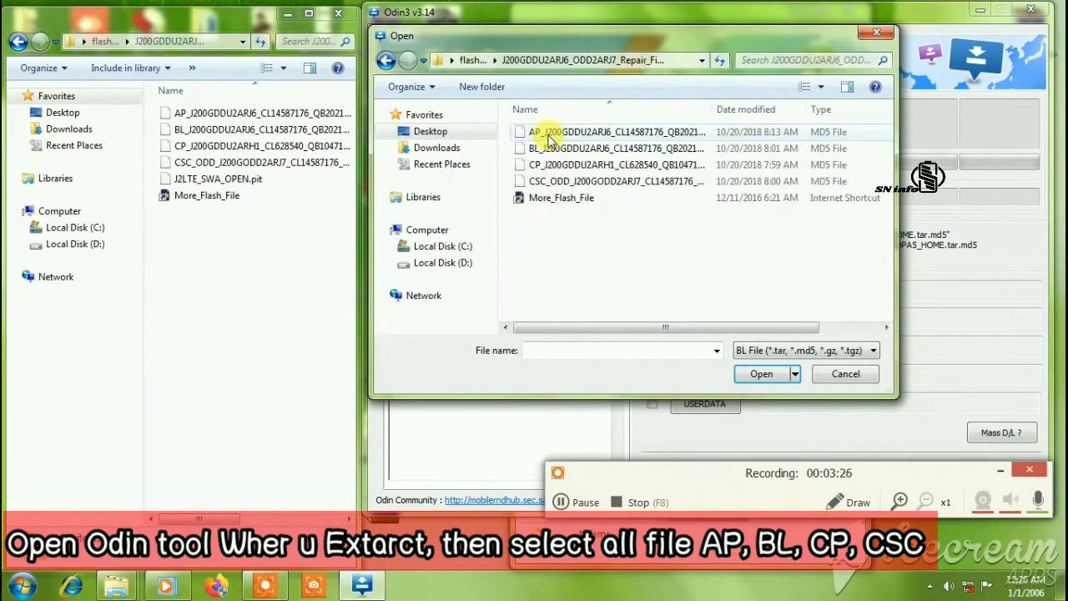
double_click(552, 148)
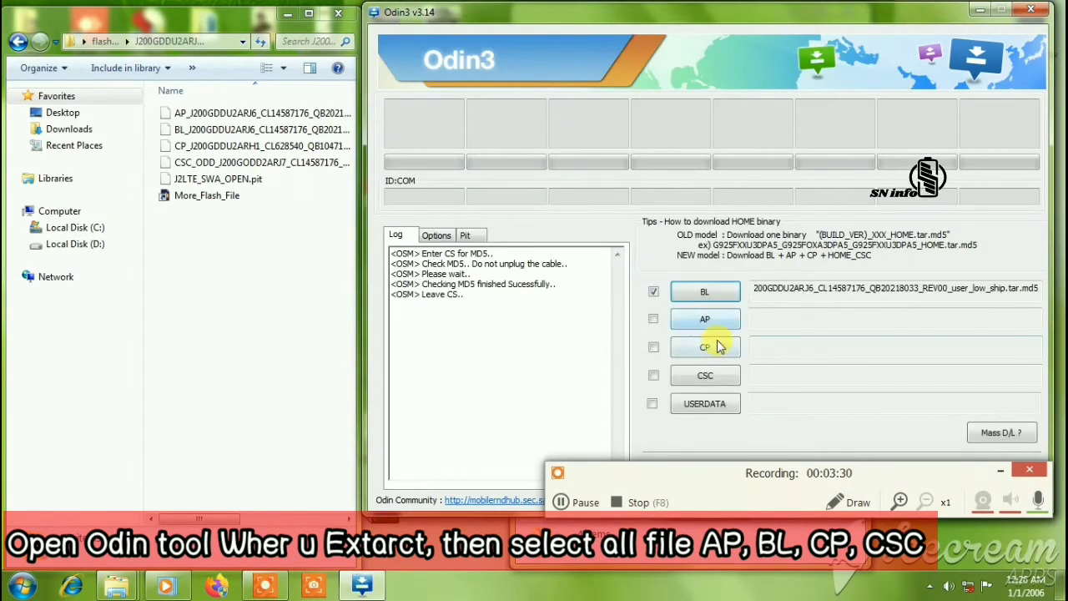
Load the CP_J200GDDU2ARH1 file into the CP slot and the CSC_ODD_J200GODD2ARJ7 file into the CSC slot
click(719, 348)
double_click(547, 157)
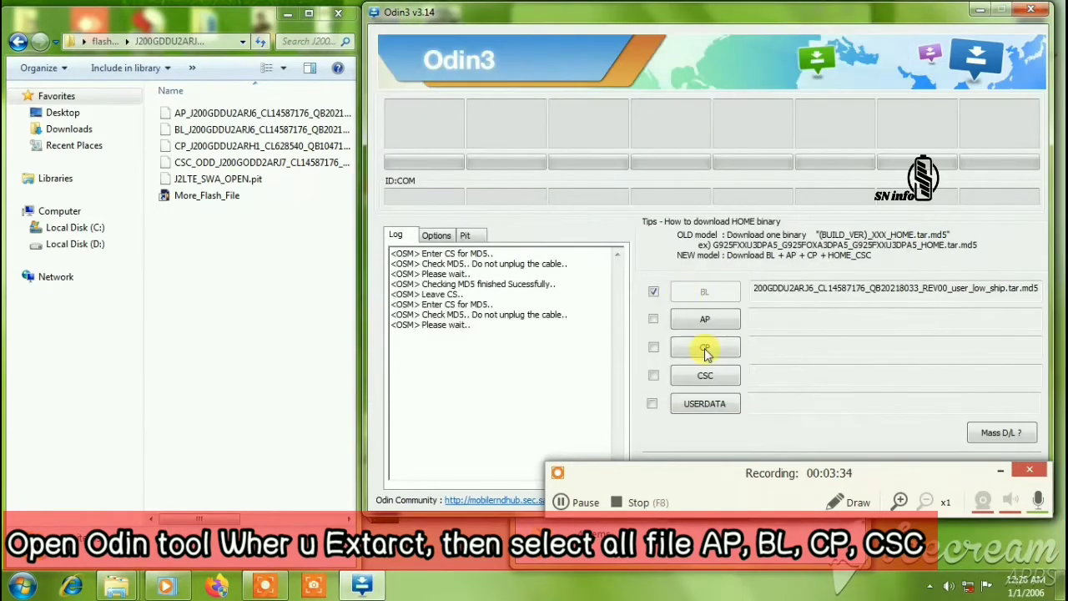
click(706, 375)
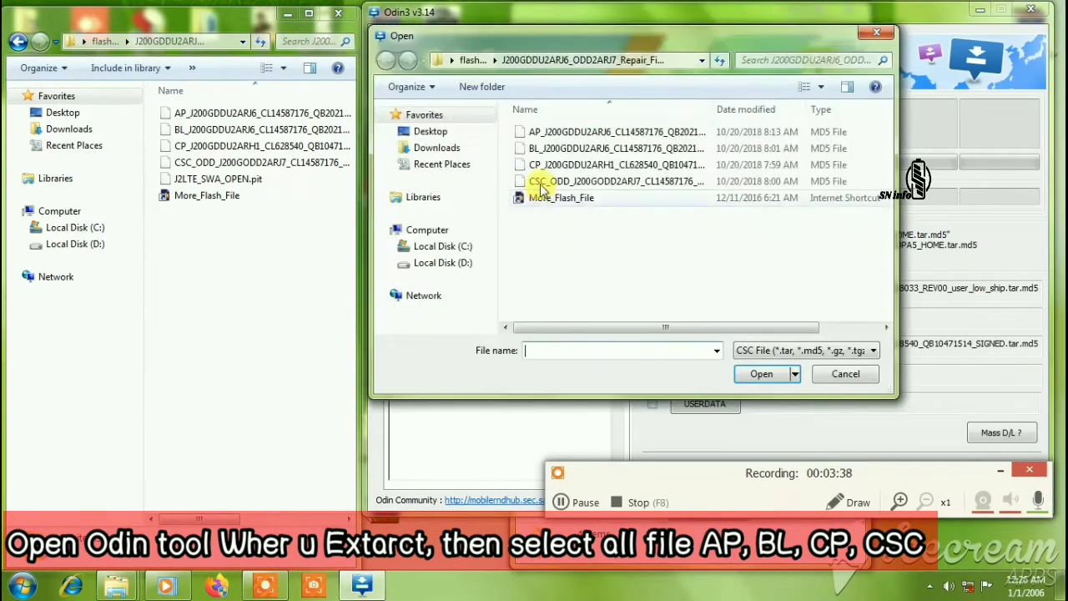
double_click(542, 181)
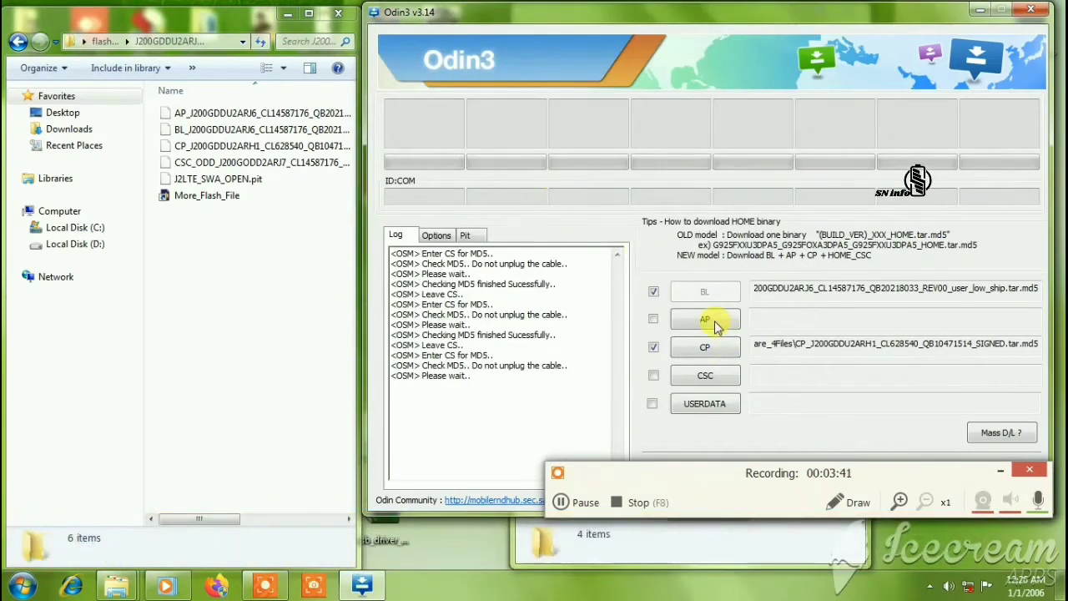
Load the AP_J200GDDU2ARJ6 file into the AP slot and start flashing the connected phone
click(705, 321)
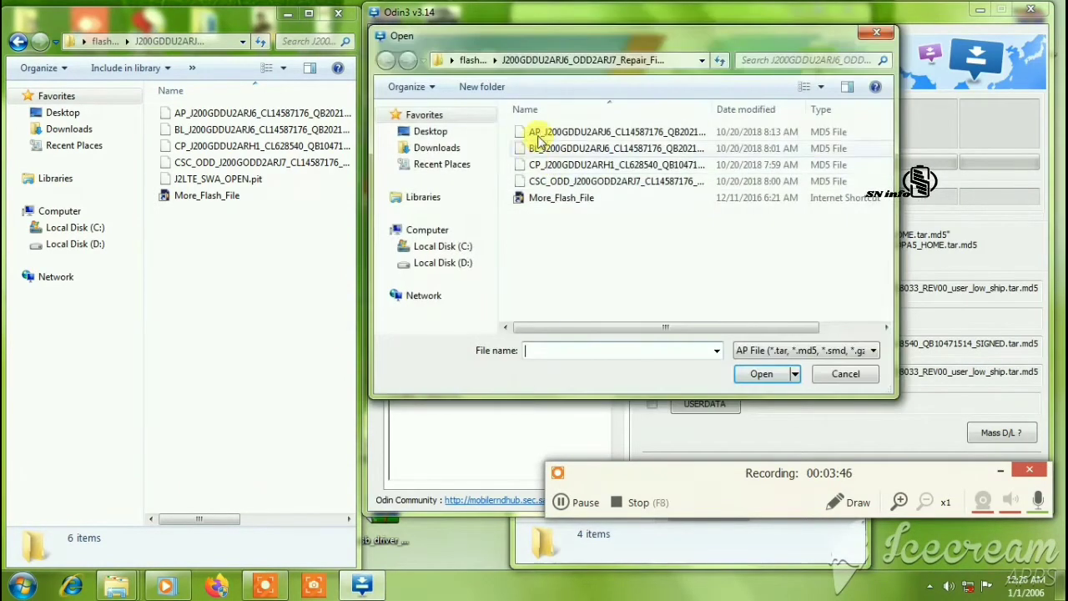
click(540, 133)
click(762, 374)
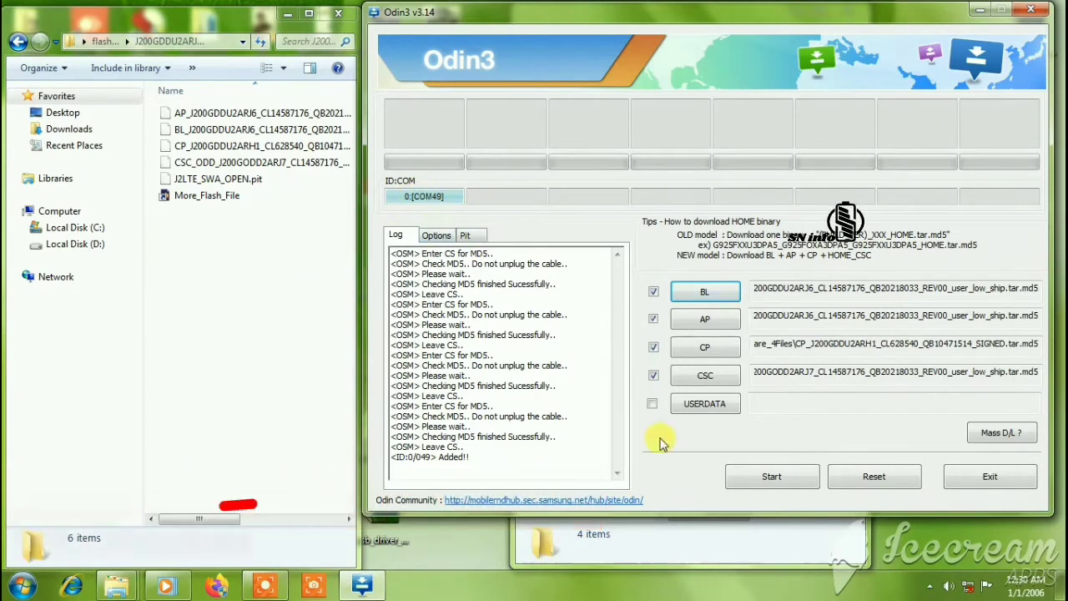
click(755, 480)
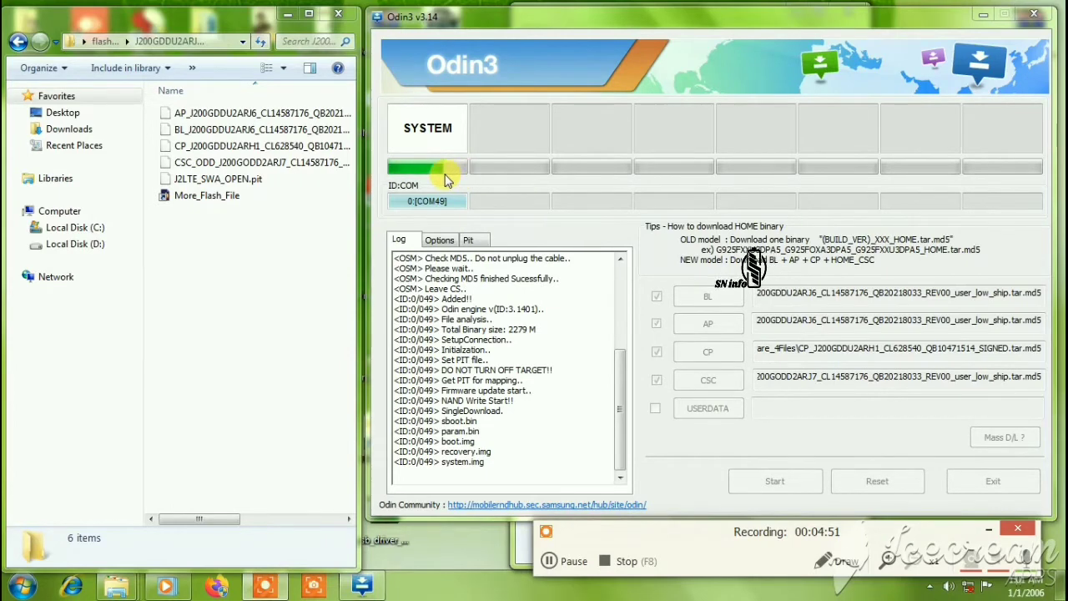
click(575, 558)
click(575, 558)
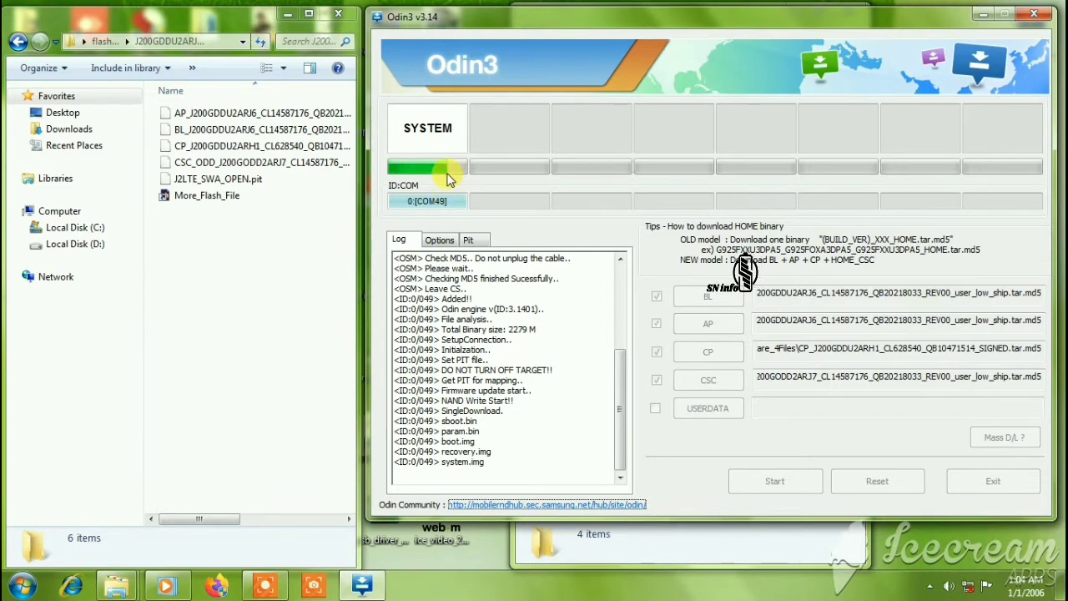
click(263, 590)
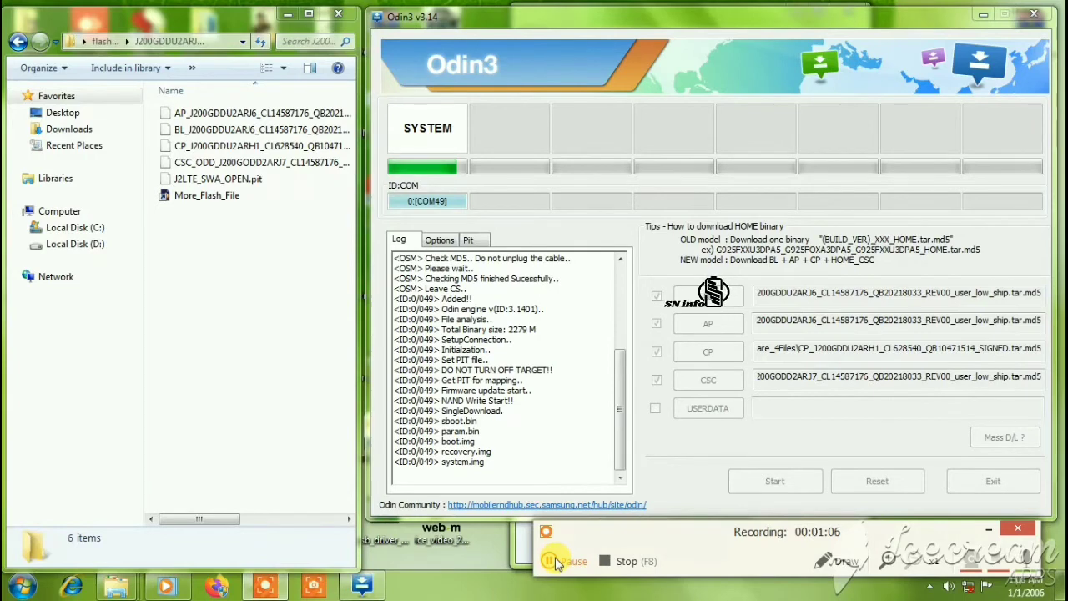
click(552, 562)
click(551, 561)
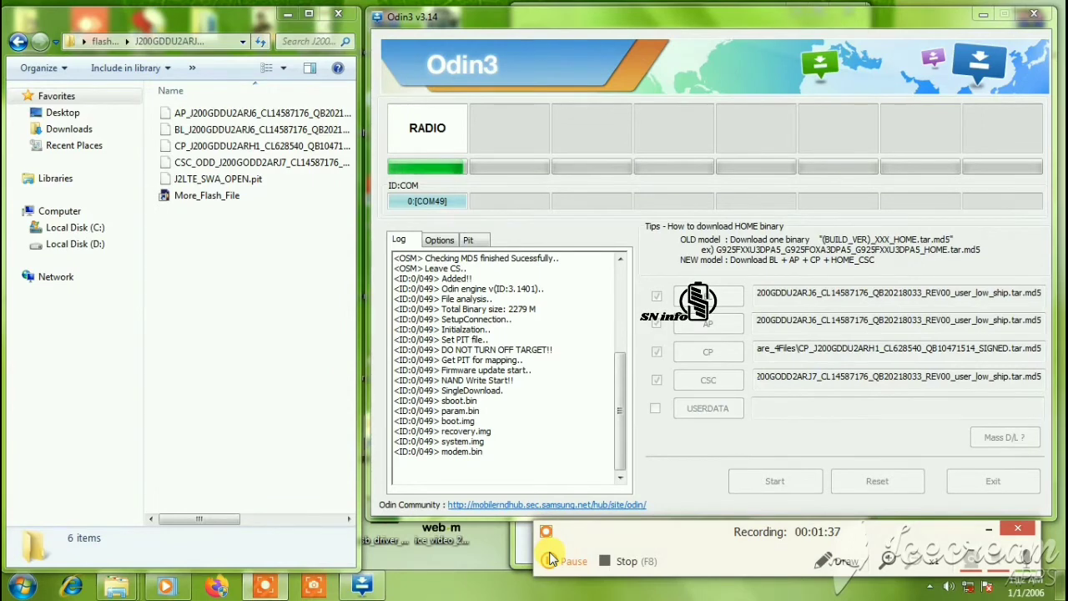
click(551, 560)
click(551, 560)
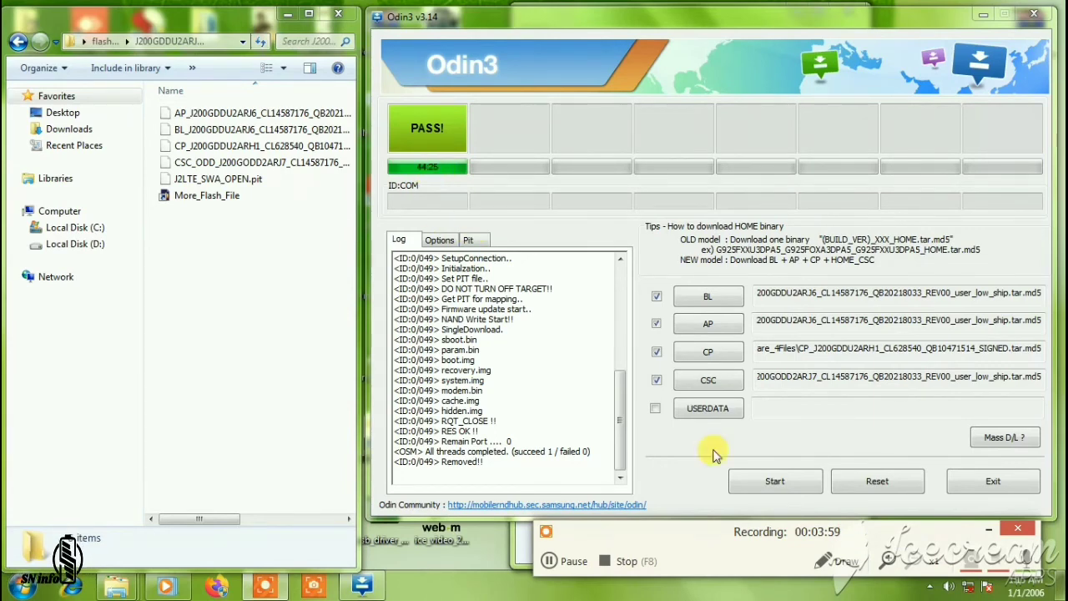
Exit Odin3 and close all the open folder windows
click(980, 490)
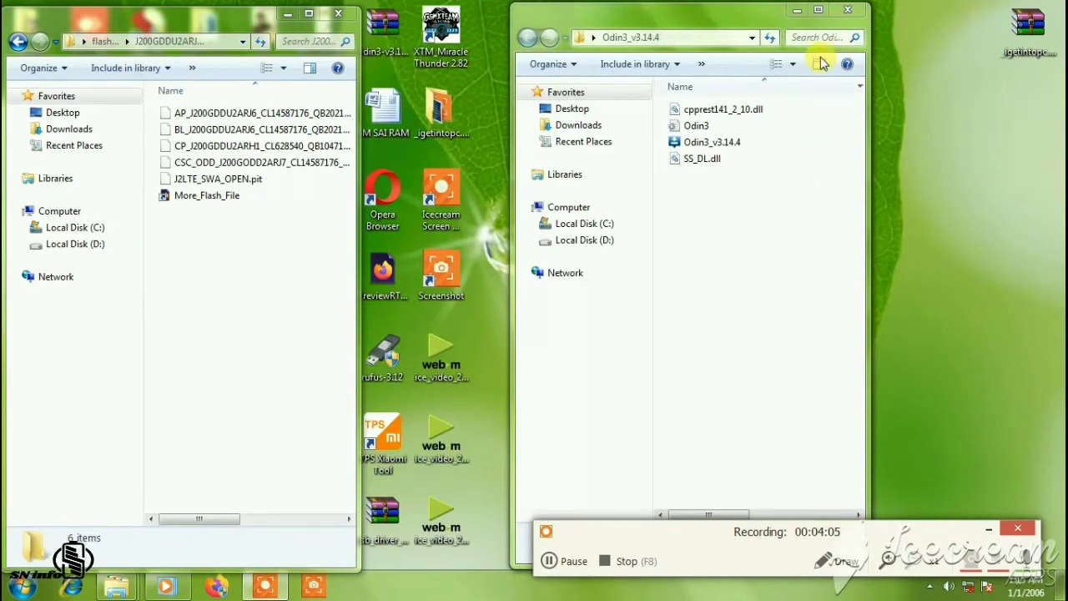
click(850, 10)
click(339, 14)
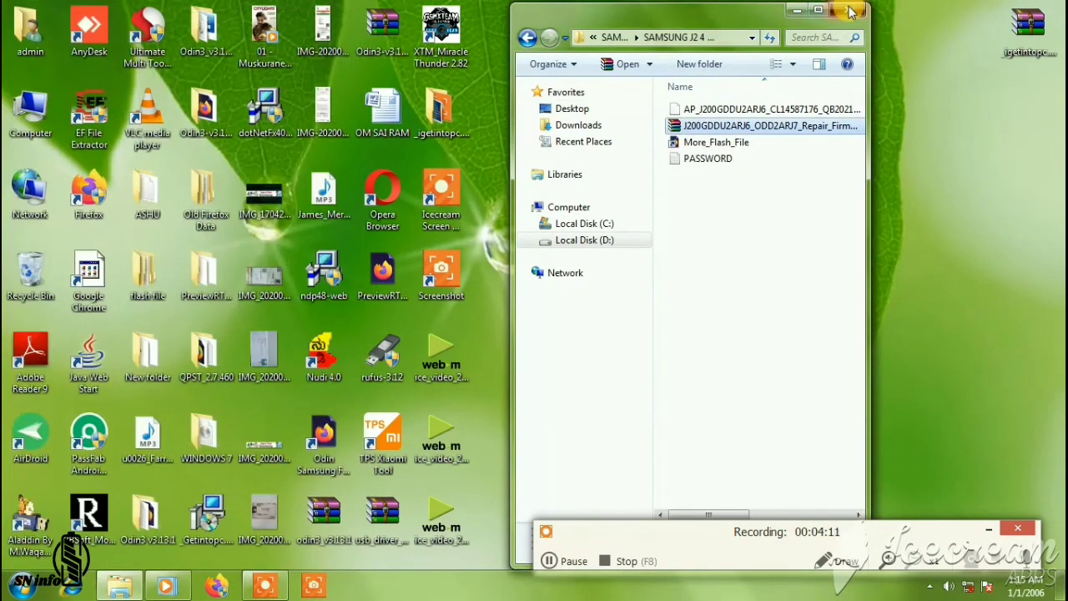
click(850, 11)
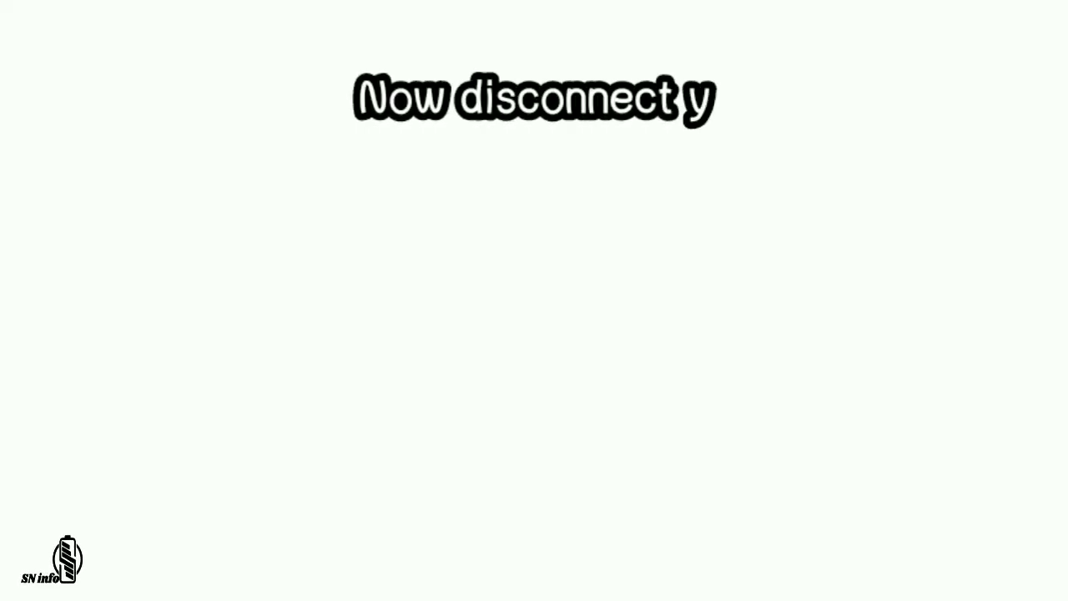